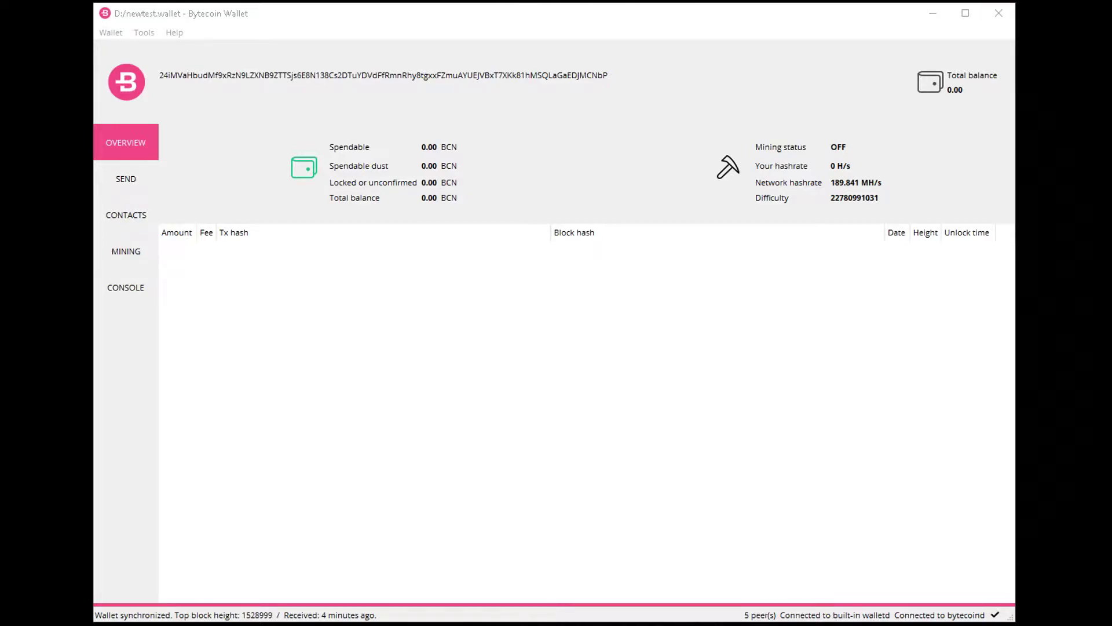
- Start Wallet > Create new wallet and open the folder containing newtest.wallet in the file dialog
click(103, 33)
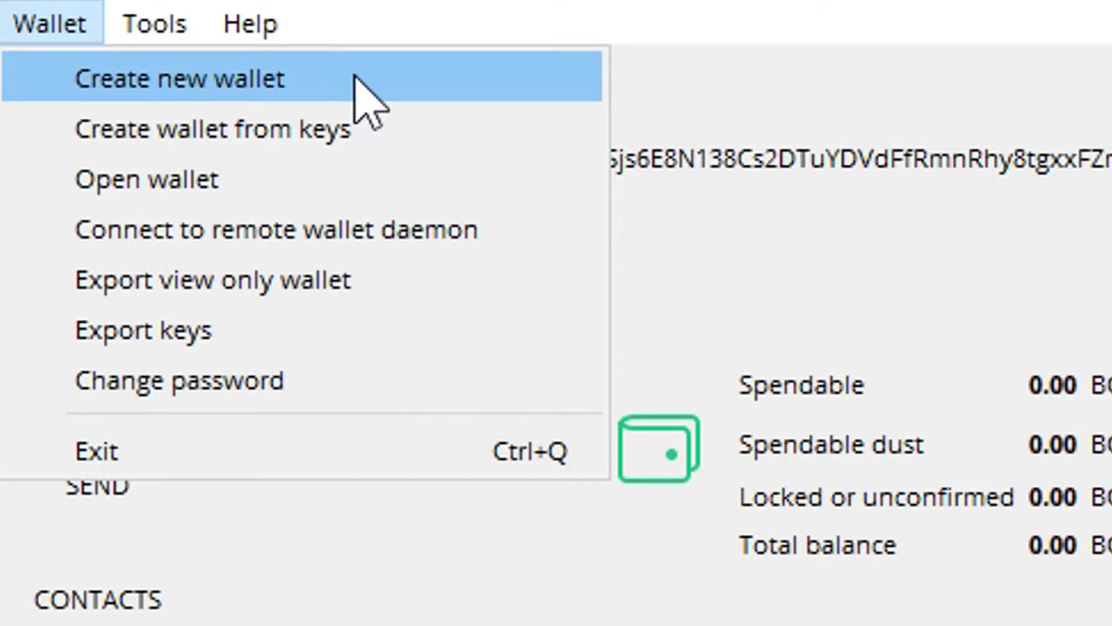
click(356, 77)
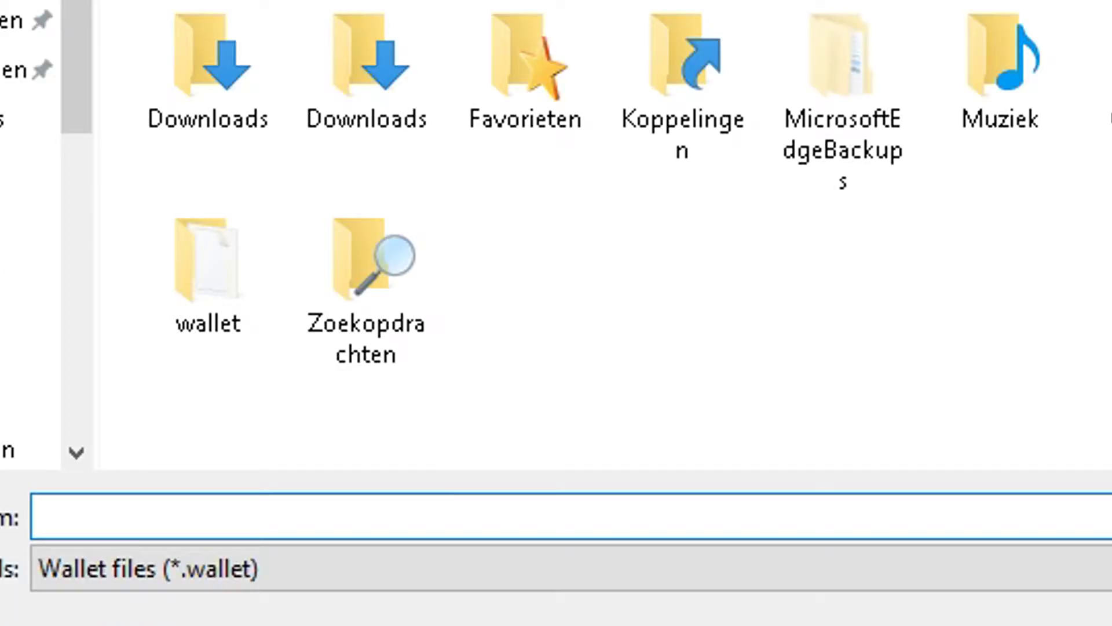
double_click(215, 288)
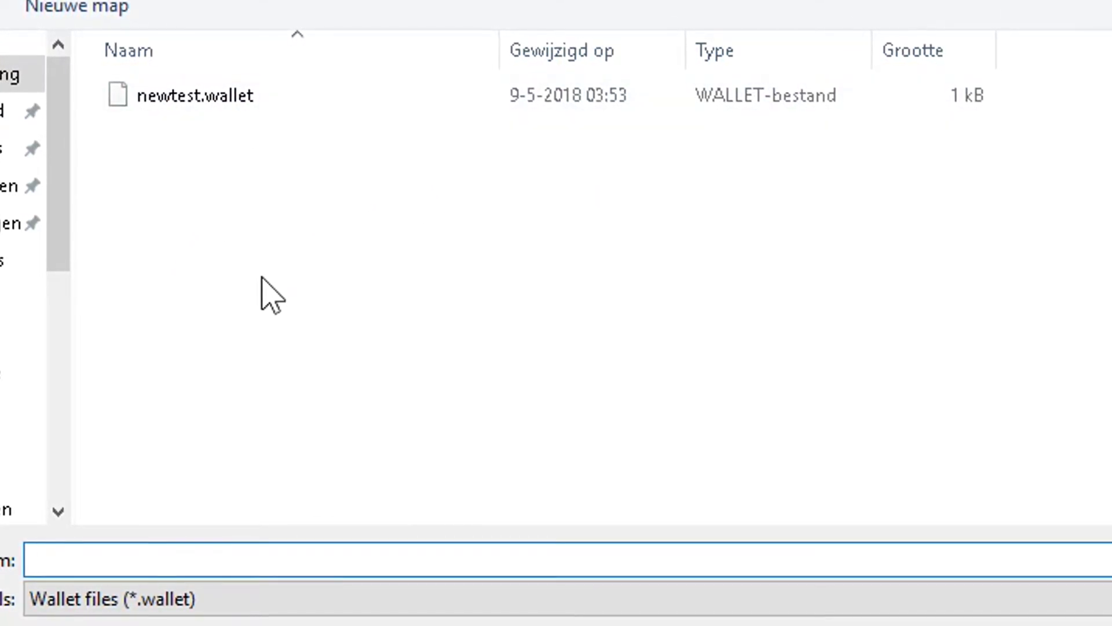
- Copy and paste newtest.wallet twice, creating newtest - kopie.wallet and newtest - kopie (2).wallet
click(376, 309)
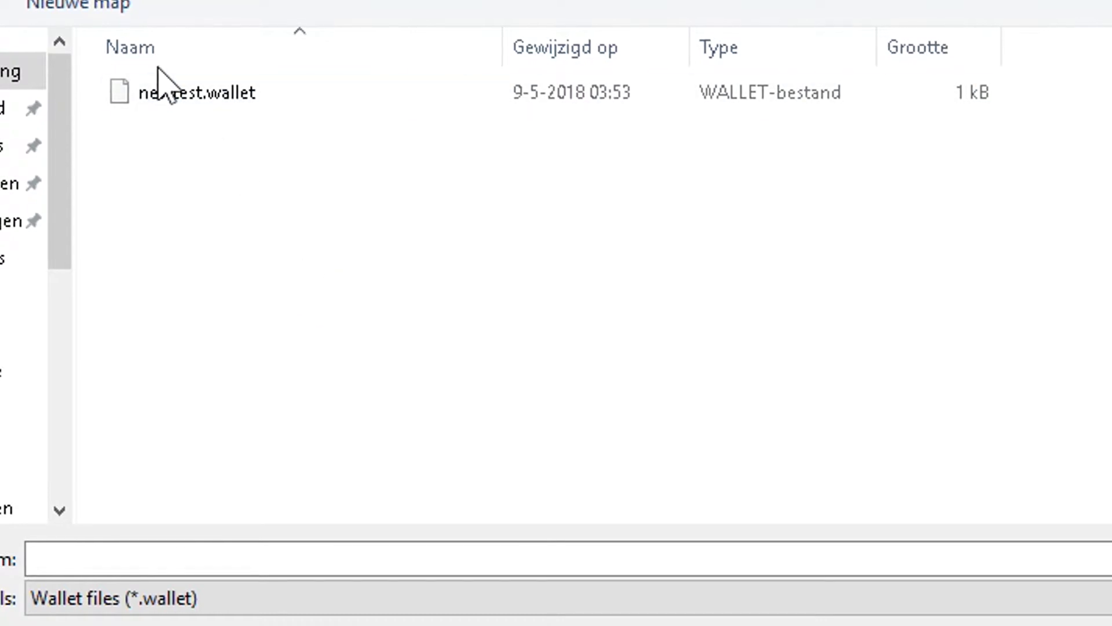
click(228, 92)
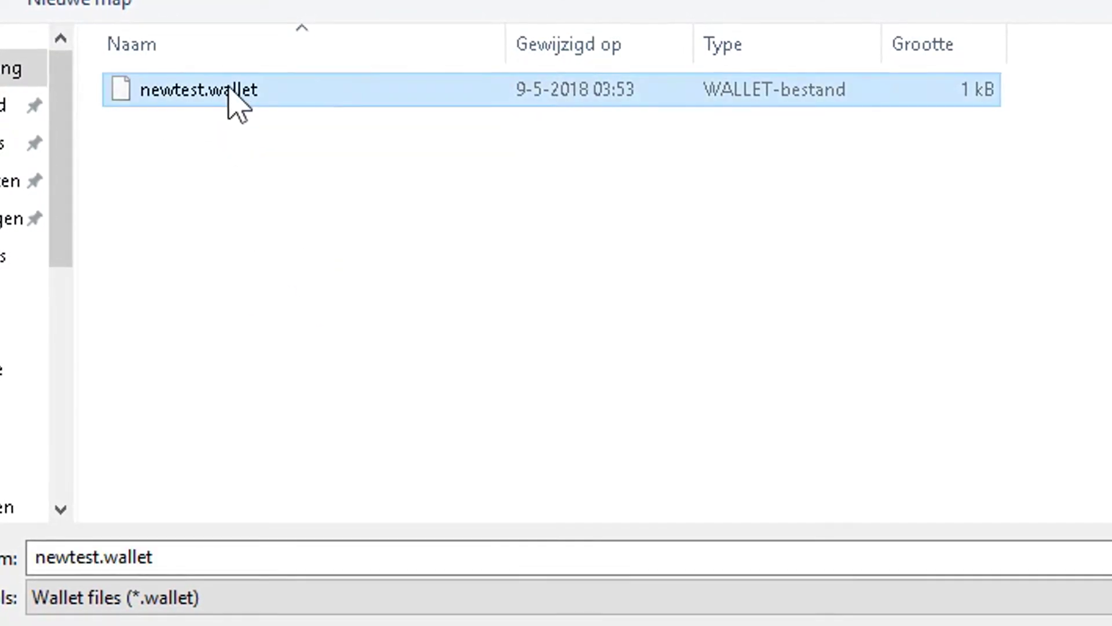
right_click(228, 89)
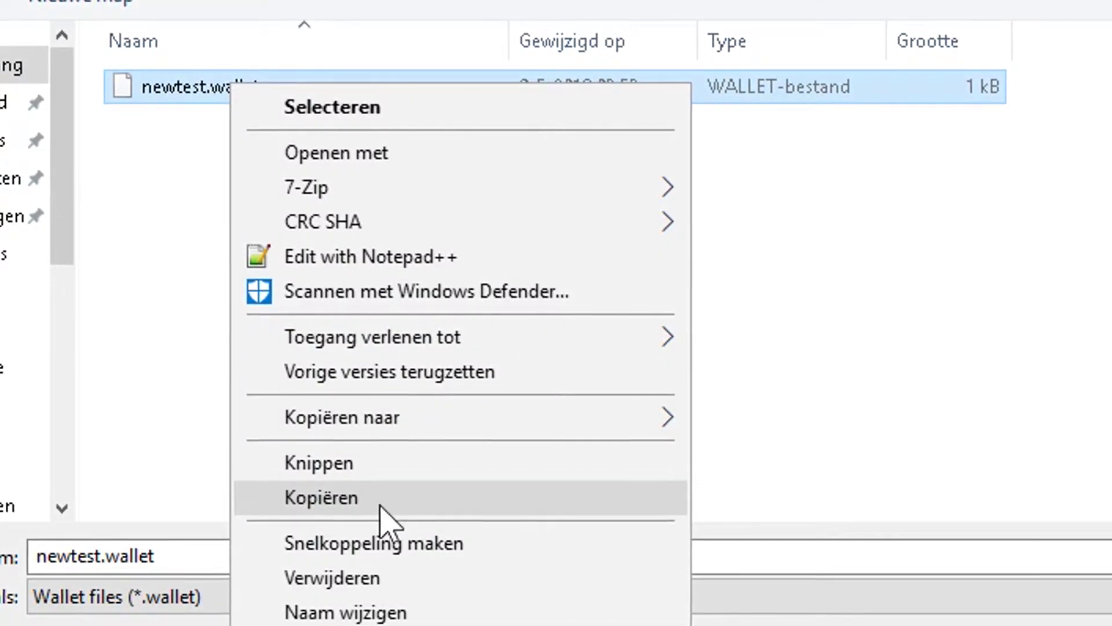
click(380, 505)
right_click(285, 273)
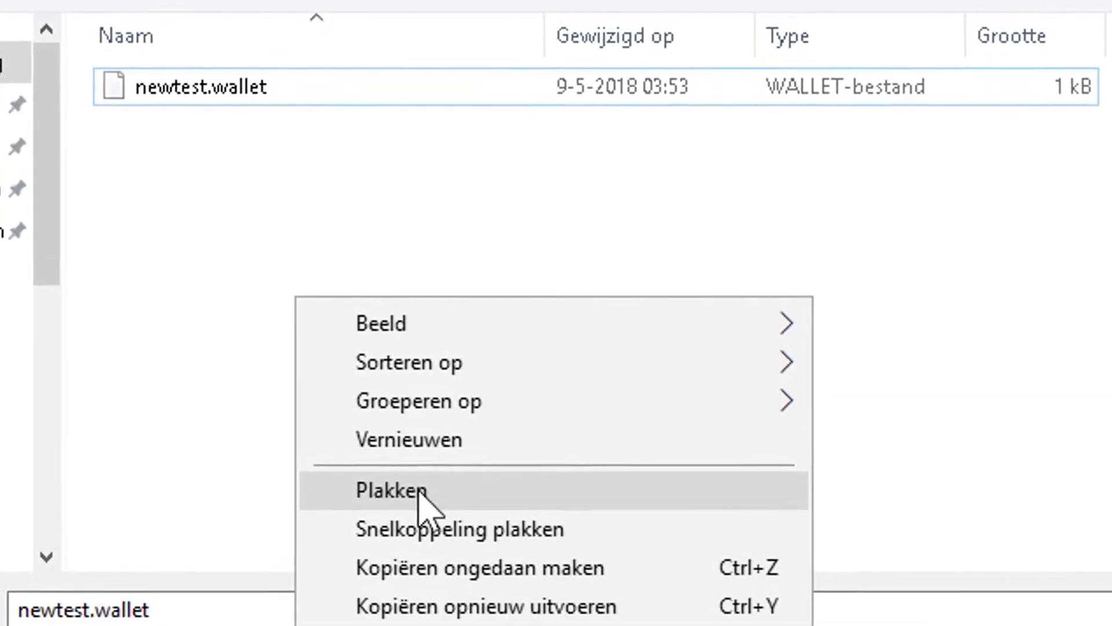
click(392, 490)
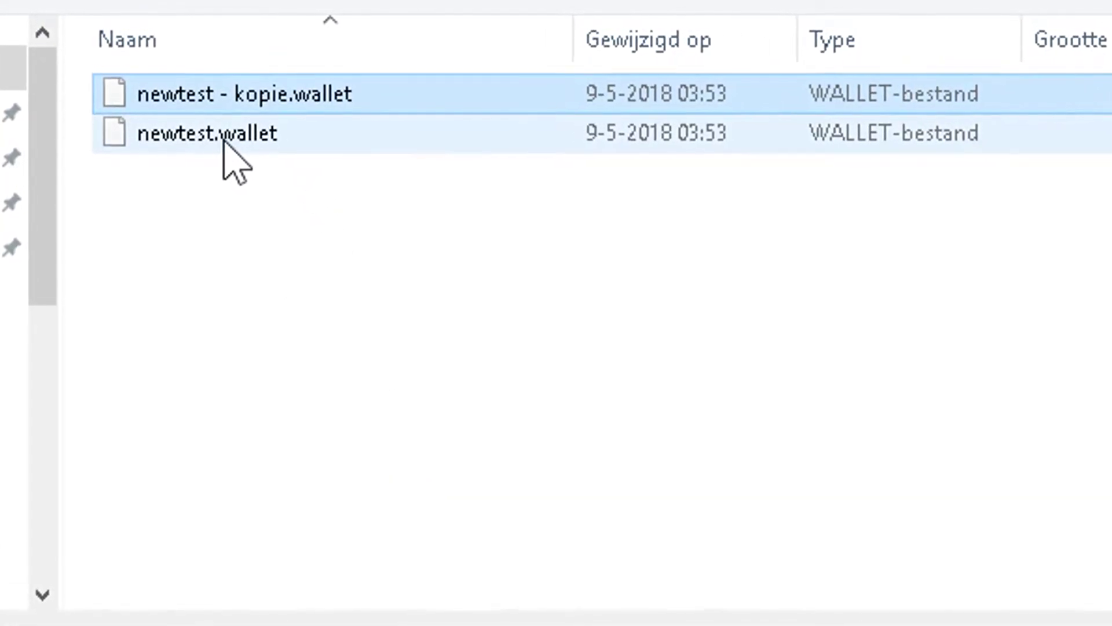
right_click(226, 142)
click(361, 467)
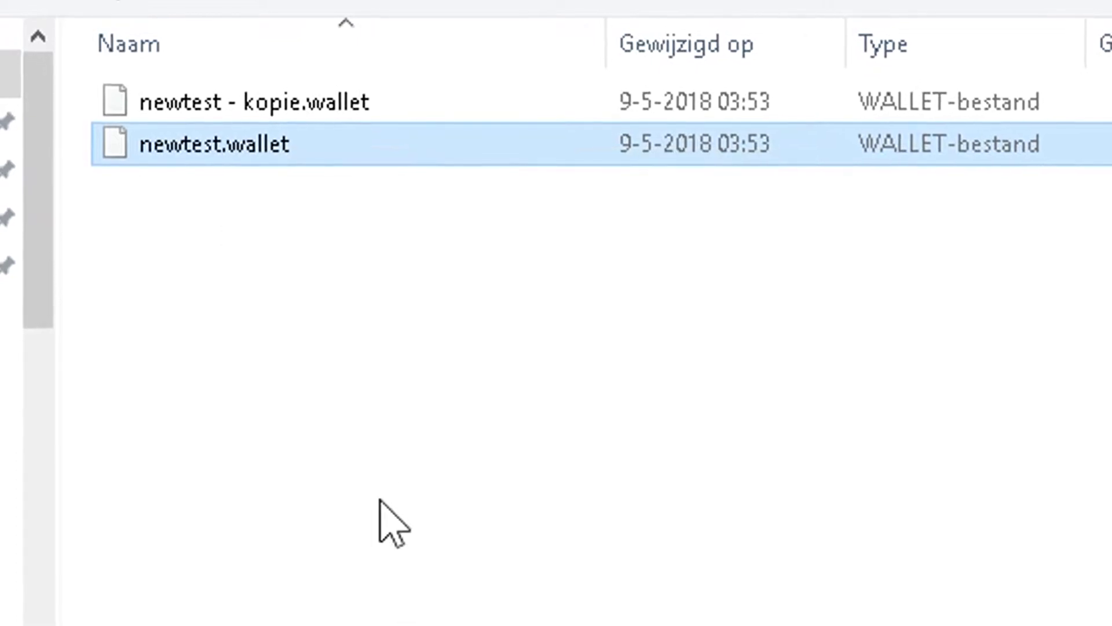
right_click(331, 348)
click(470, 586)
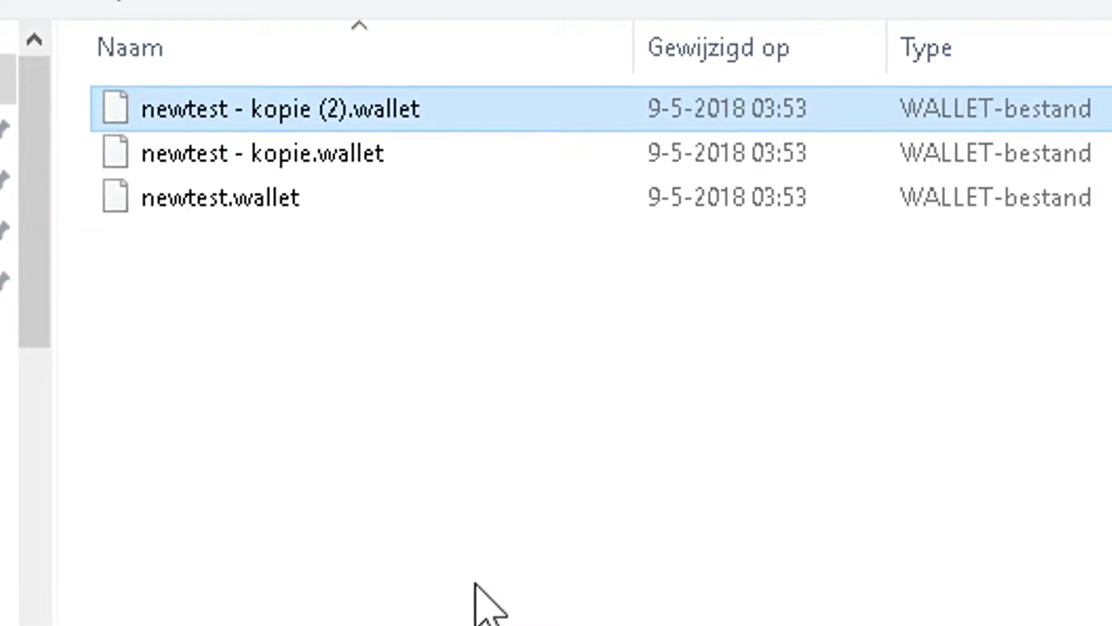
click(497, 435)
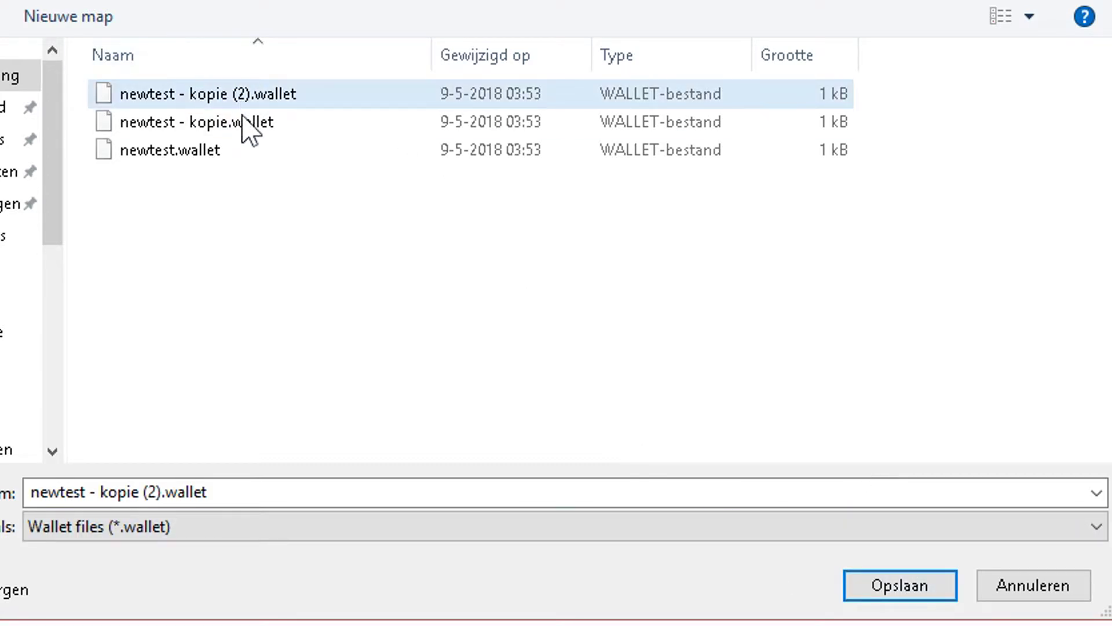
- Cancel the wallet file dialog and choose Export keys from the Wallet menu
click(1033, 586)
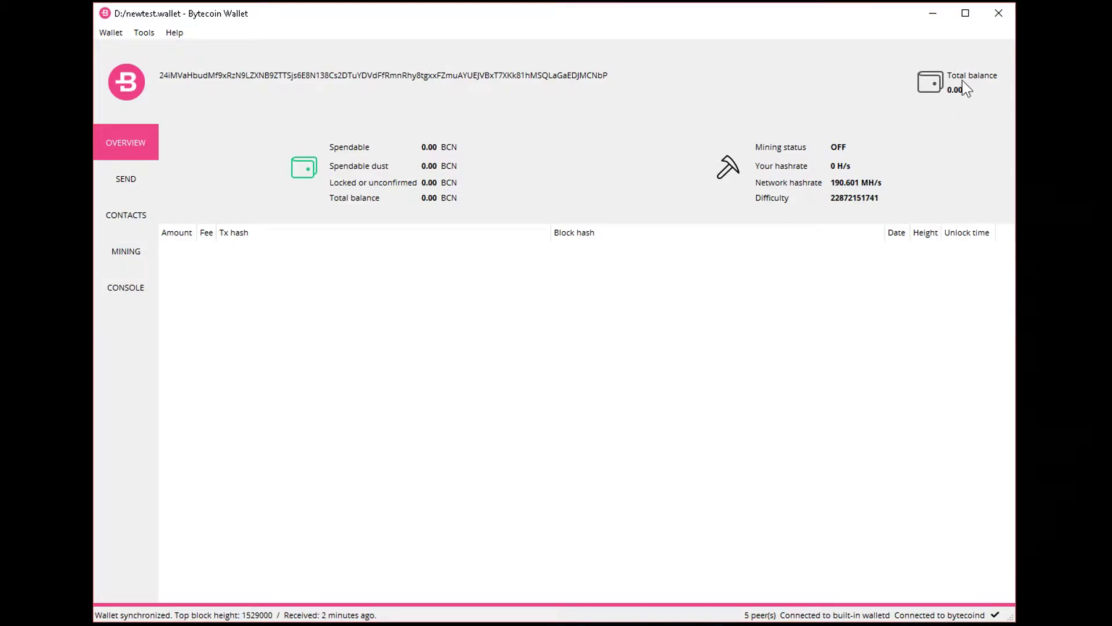
click(110, 34)
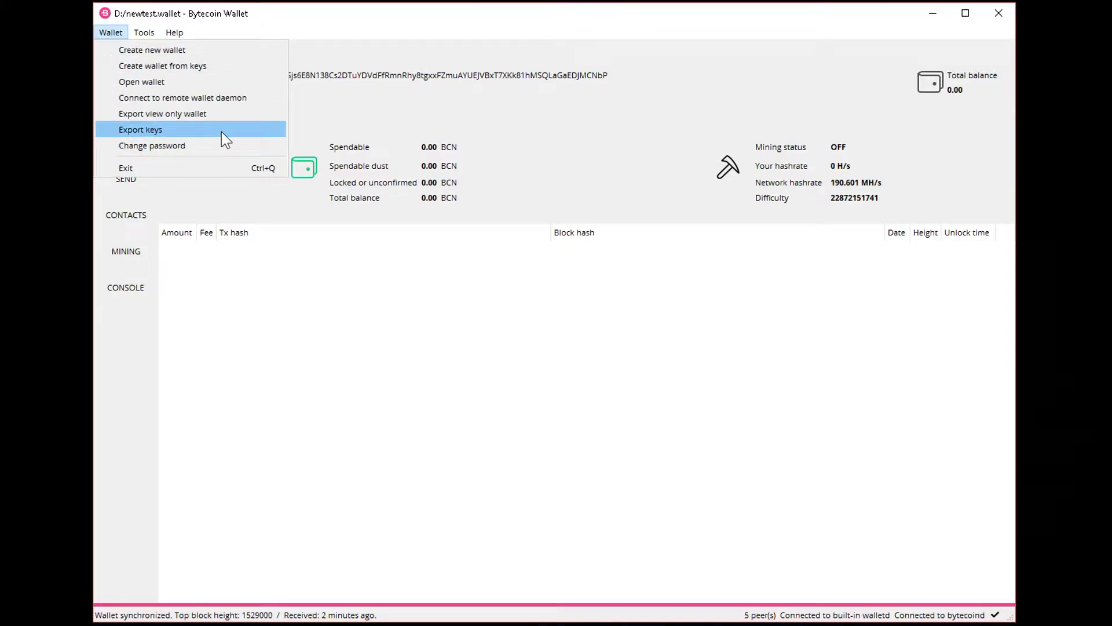
click(343, 26)
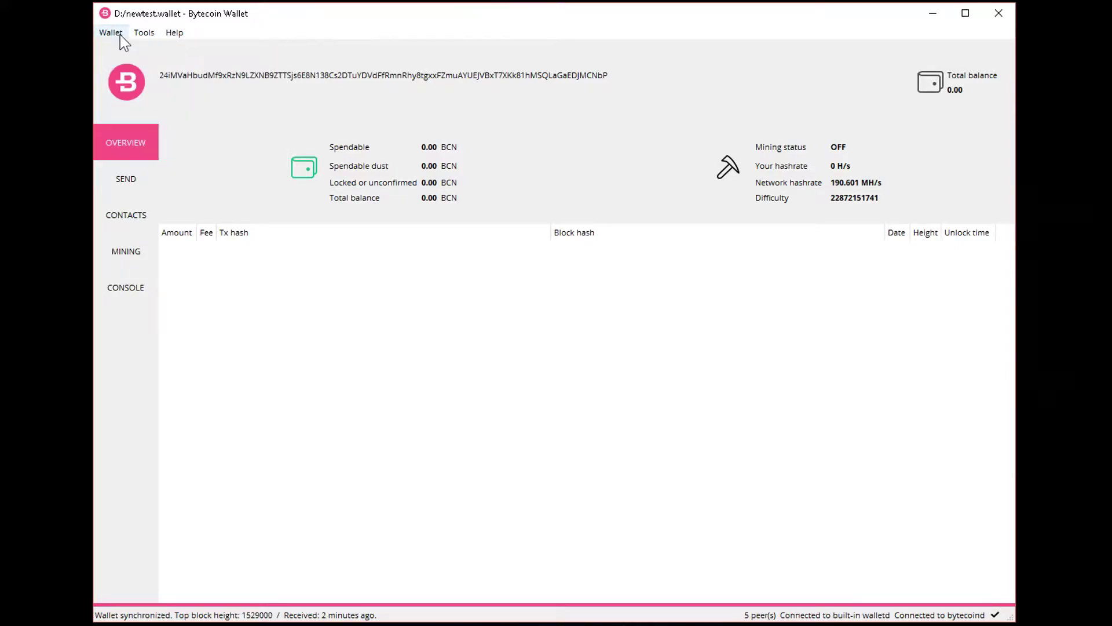
click(112, 33)
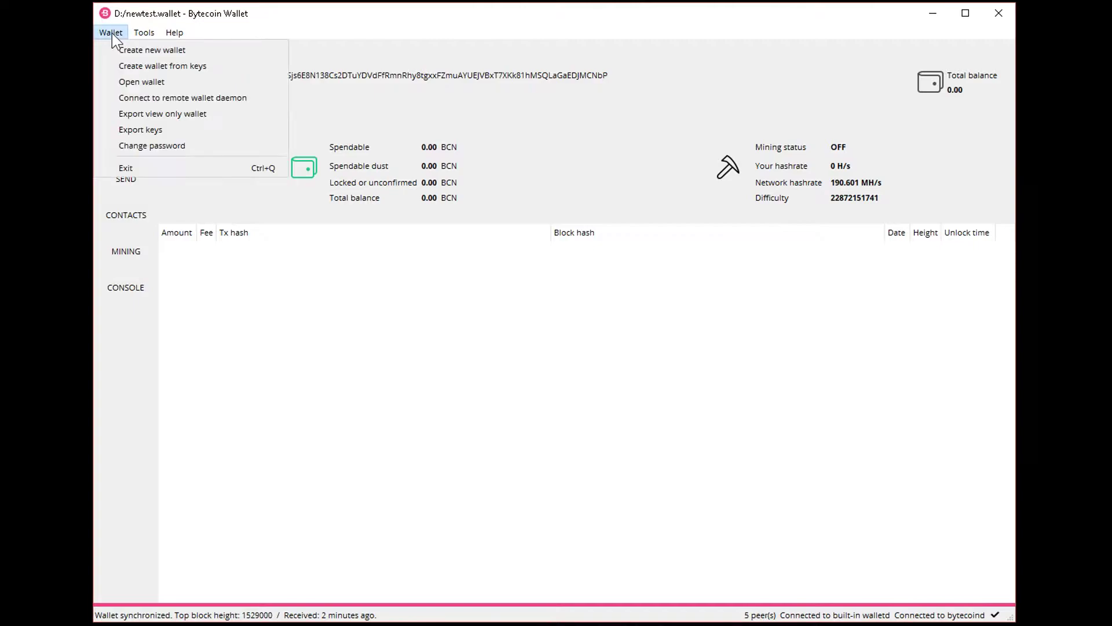
click(203, 130)
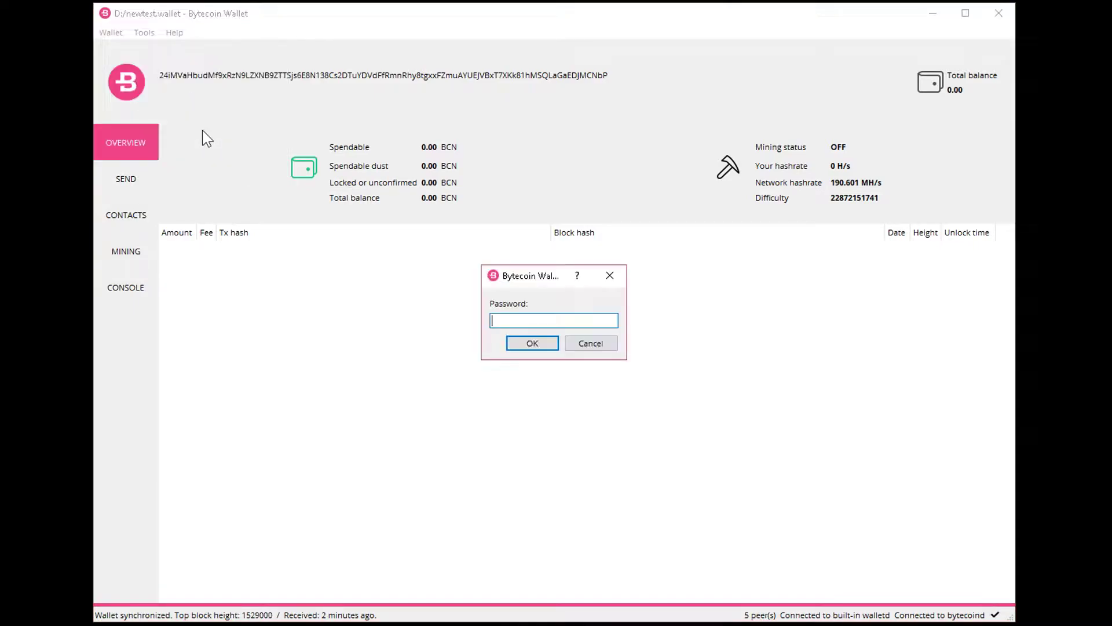
- Confirm the password prompt, then select all the exported key text and copy it
click(533, 343)
drag(614, 258, 560, 259)
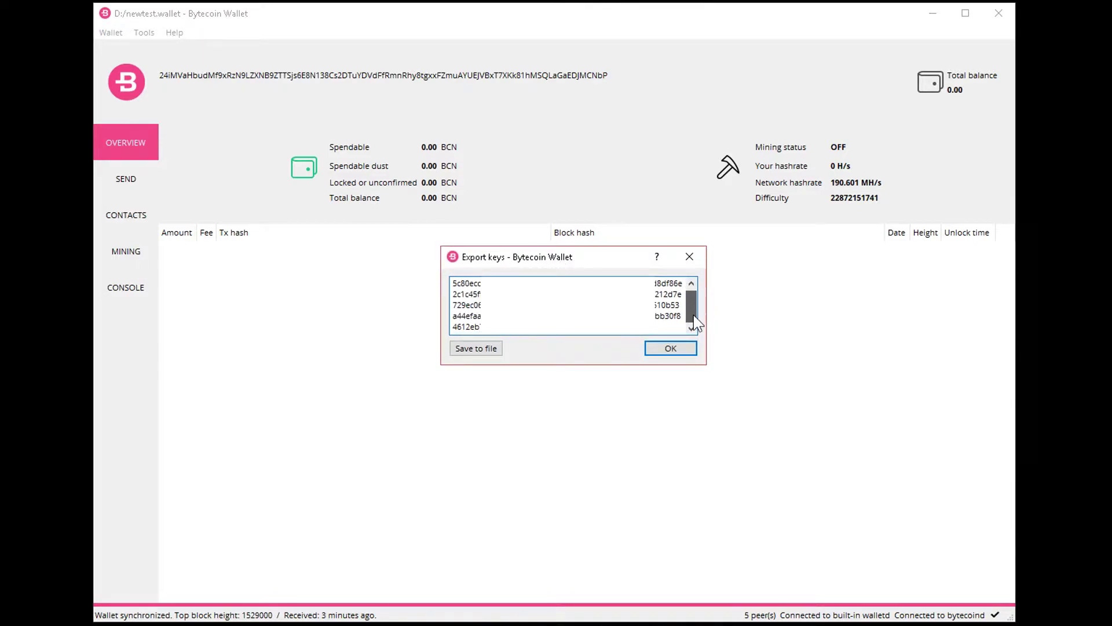
drag(693, 314, 695, 308)
drag(454, 283, 660, 326)
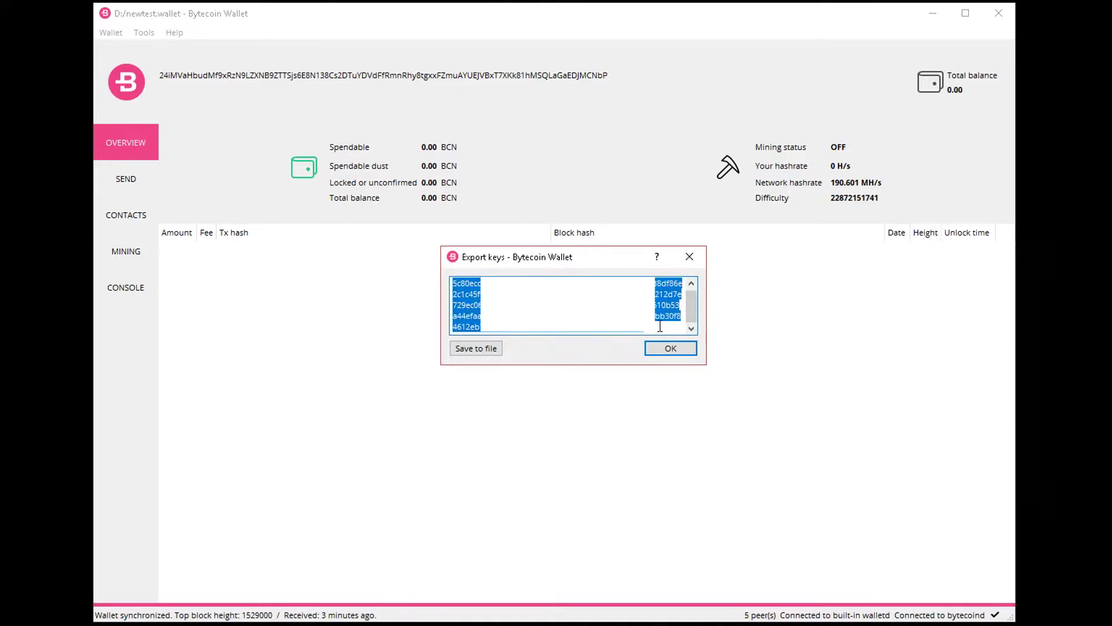
right_click(659, 316)
click(673, 320)
click(668, 327)
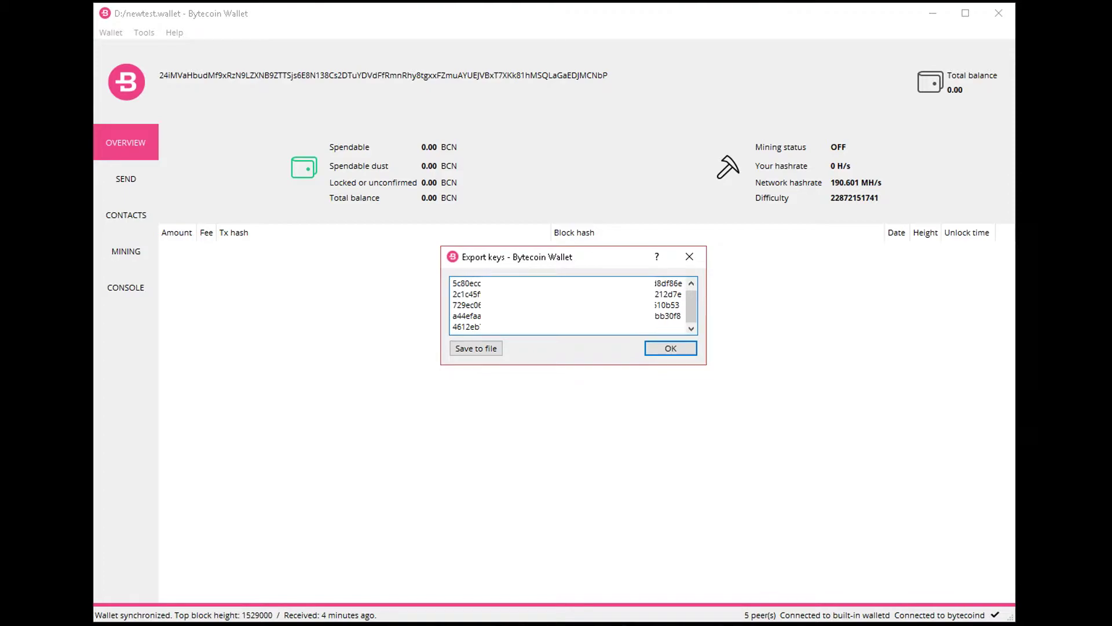
- Use Save to file to store the keys in the wallet folder as 'newwalletkeys'
click(482, 351)
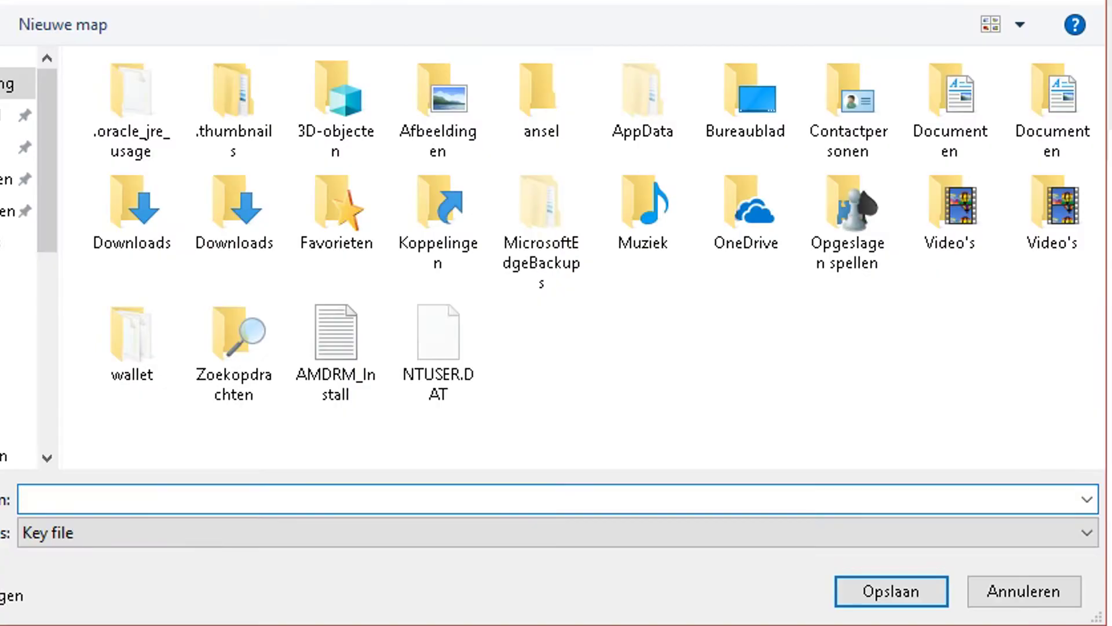
click(131, 331)
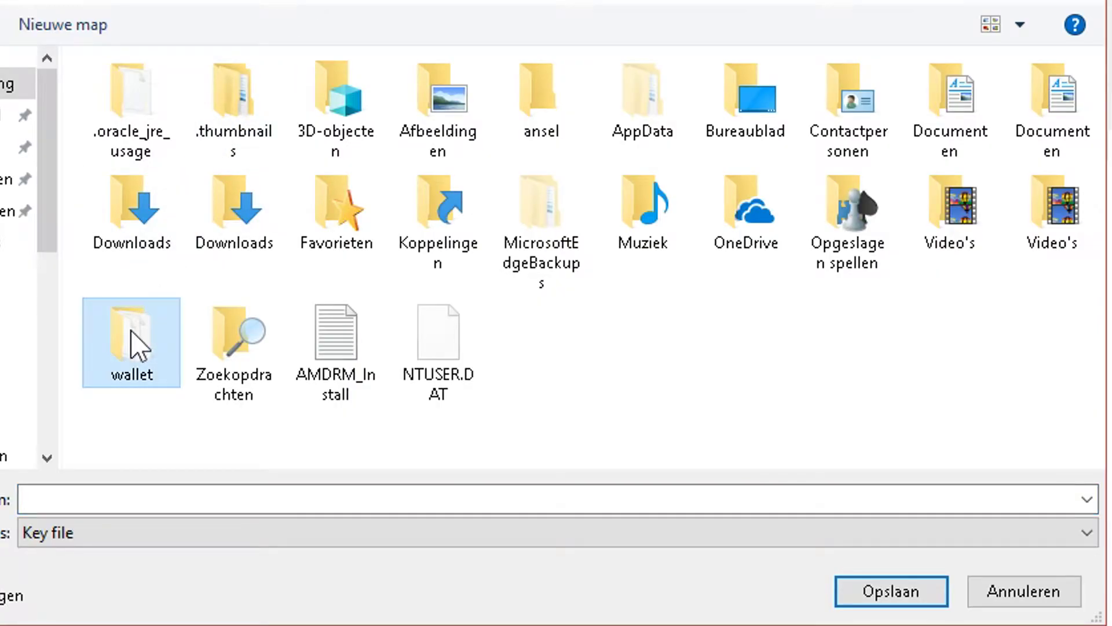
double_click(134, 344)
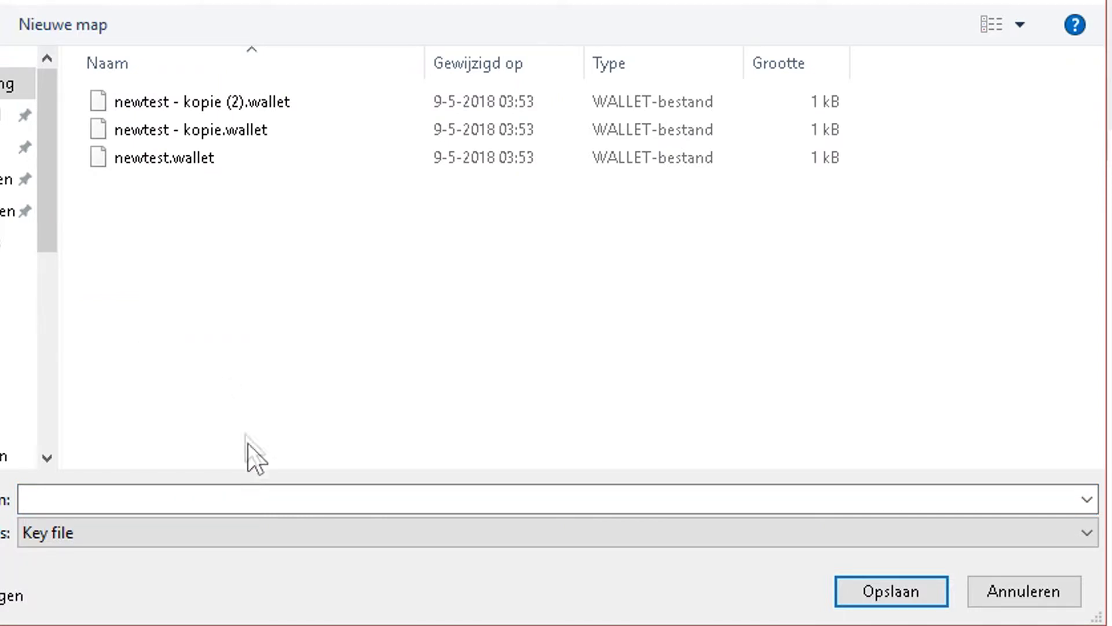
click(262, 502)
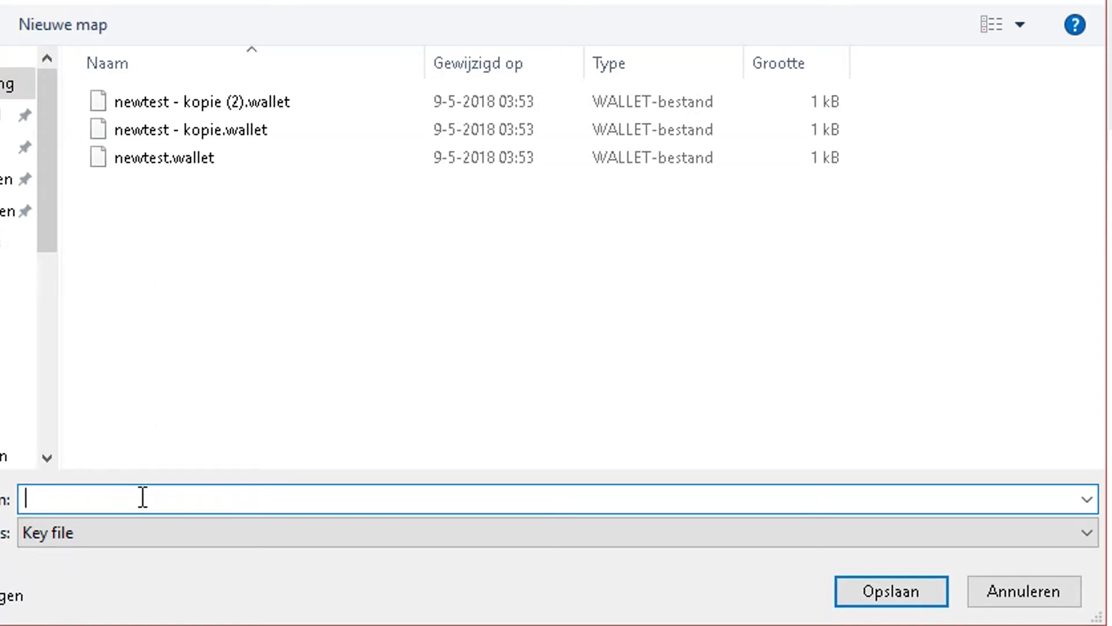
text(nw)
key(BackSpace)
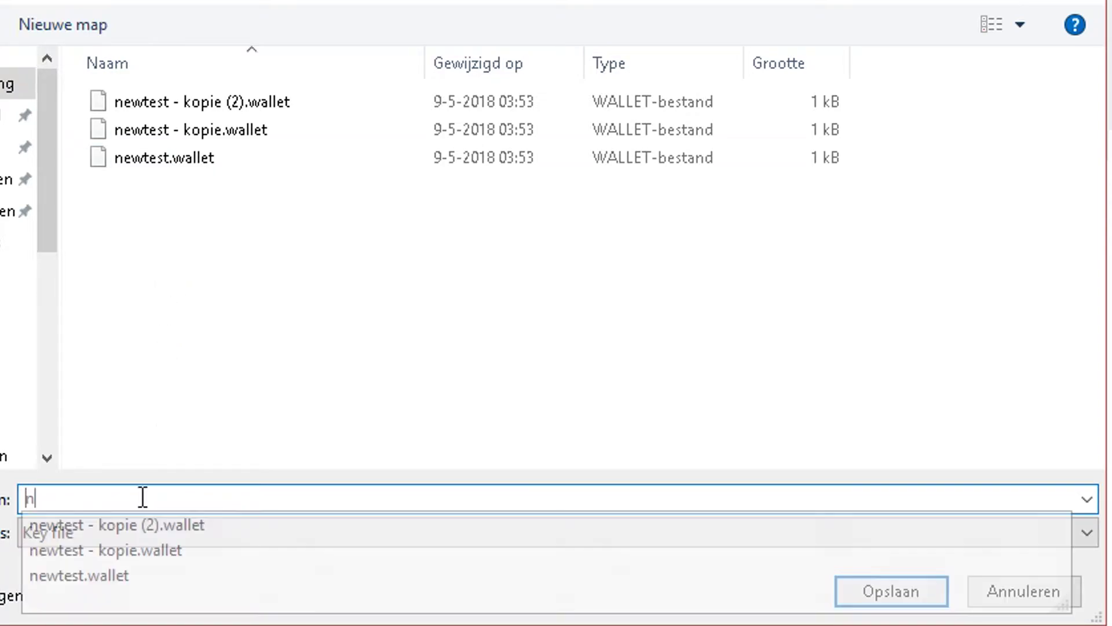
text(ewwalletkeys)
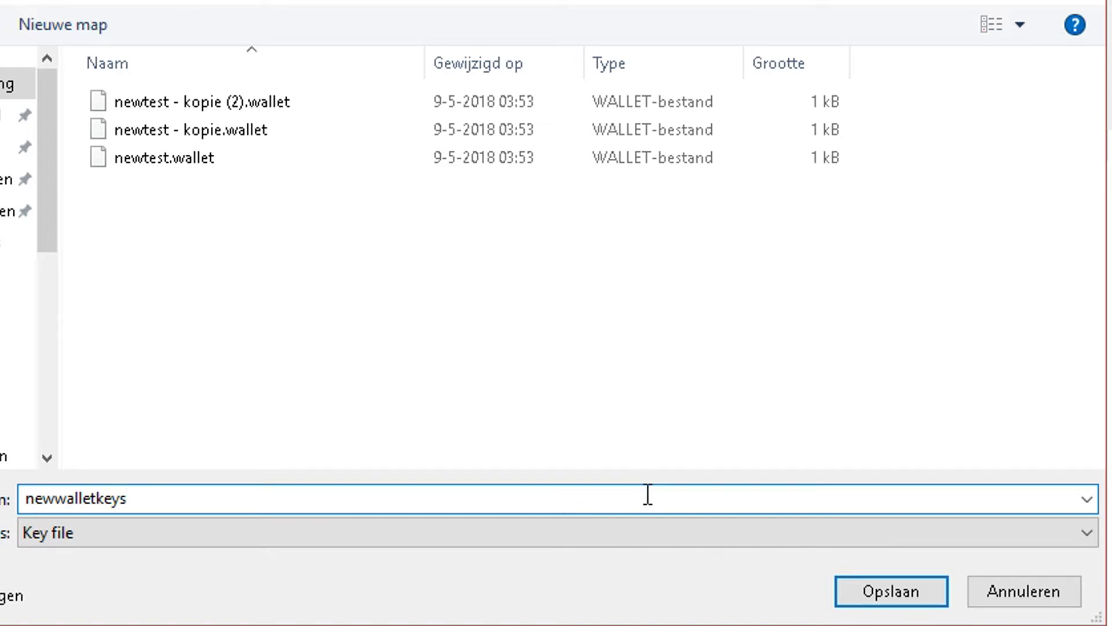
click(875, 593)
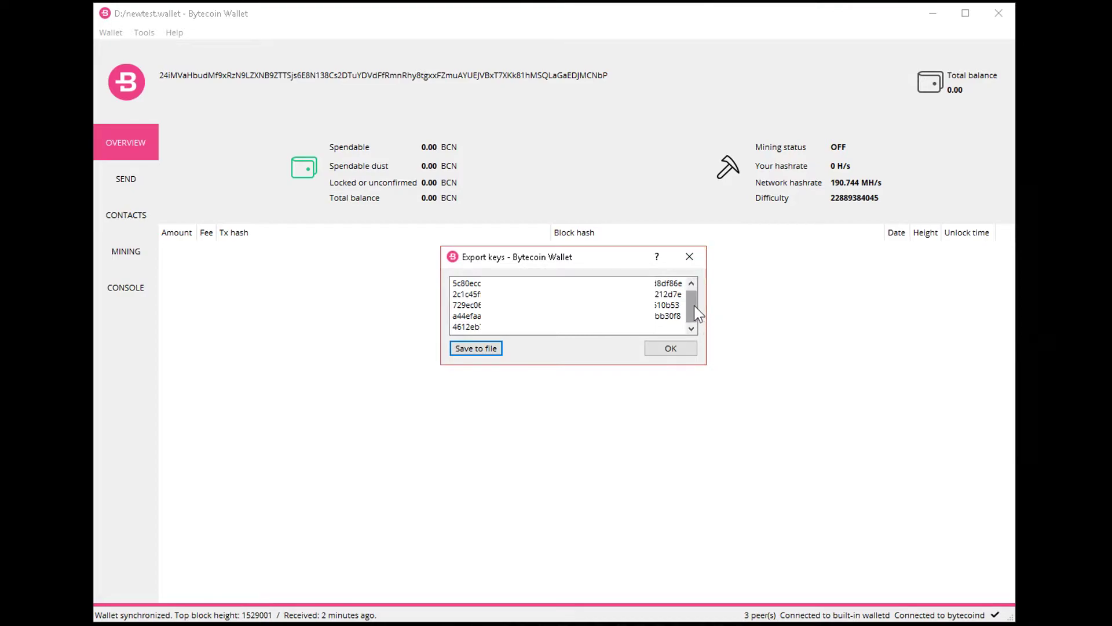
drag(694, 307, 694, 299)
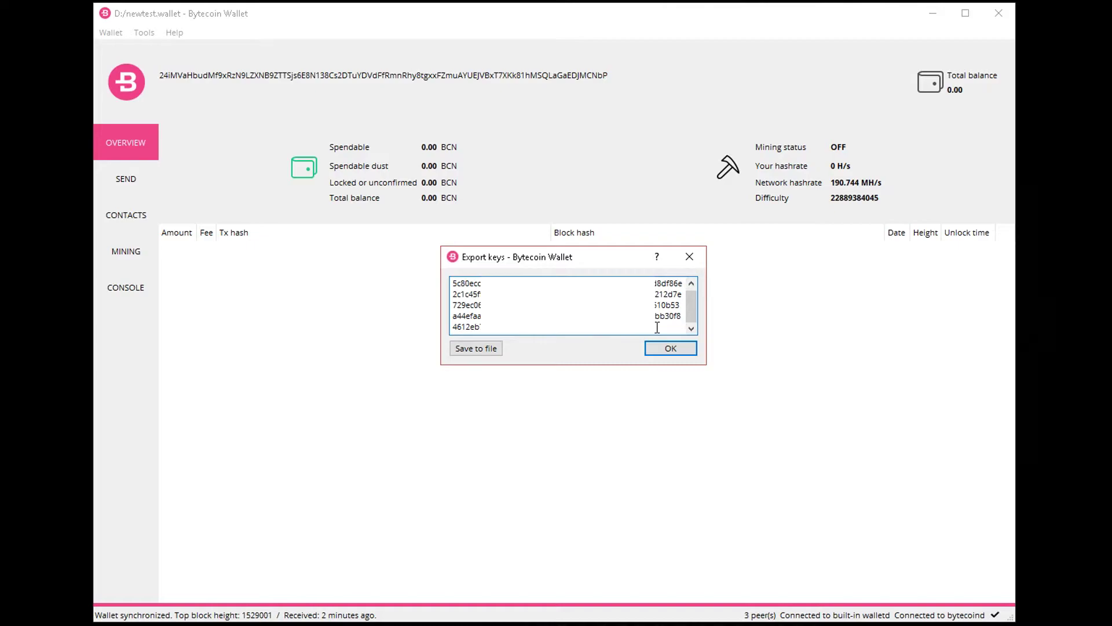
drag(691, 304, 694, 309)
drag(665, 330, 420, 267)
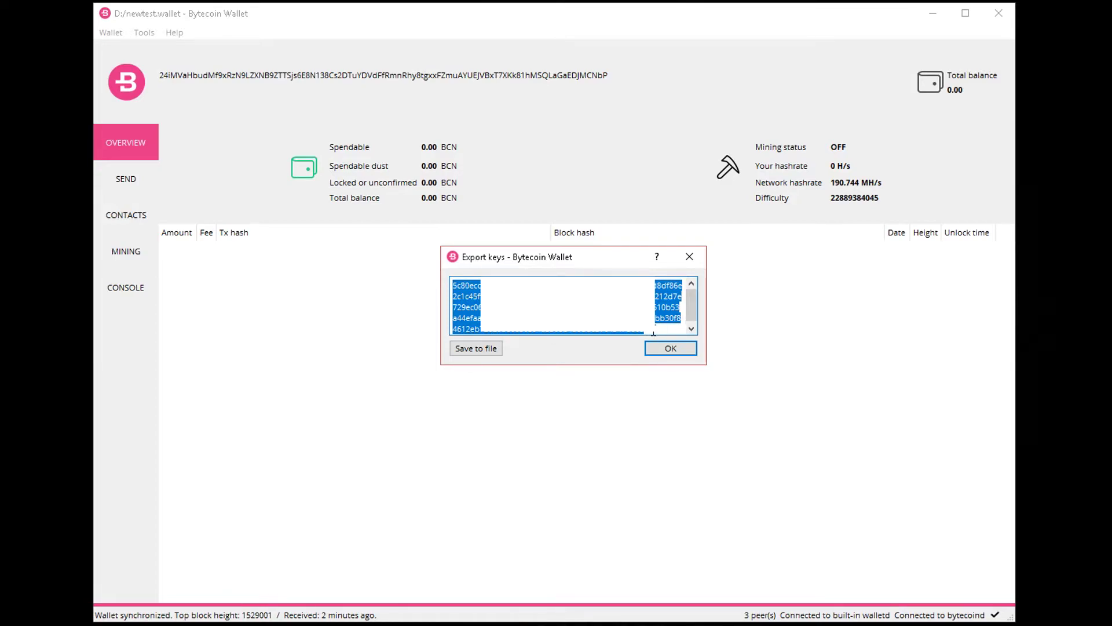
drag(654, 334, 695, 272)
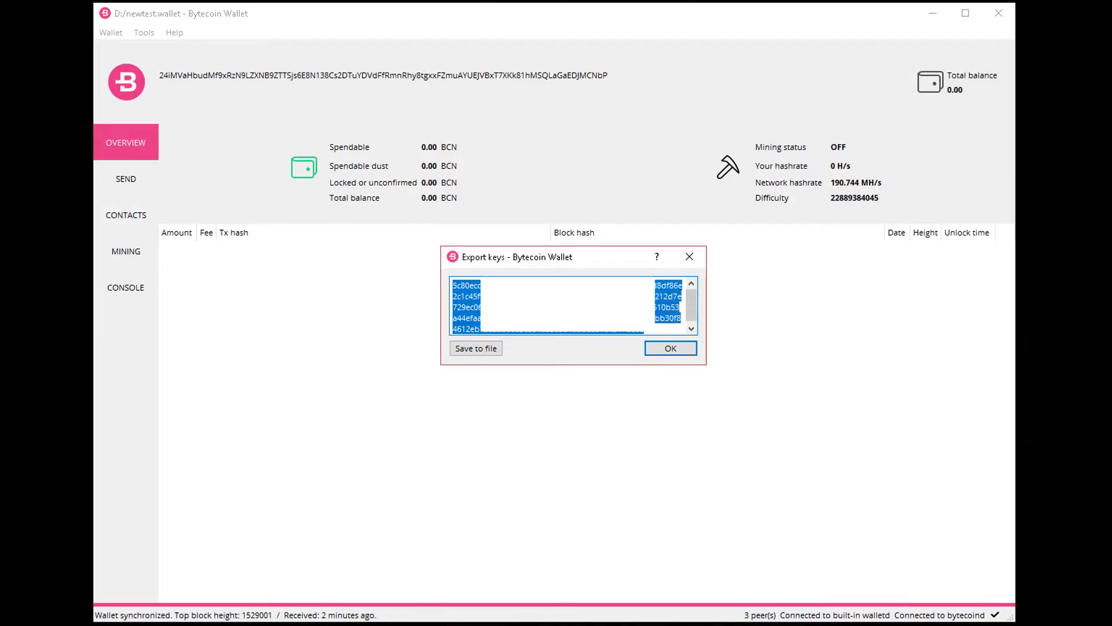
- Close Export keys, start Create wallet from keys, and paste the copied key text into the import box
click(700, 258)
click(110, 35)
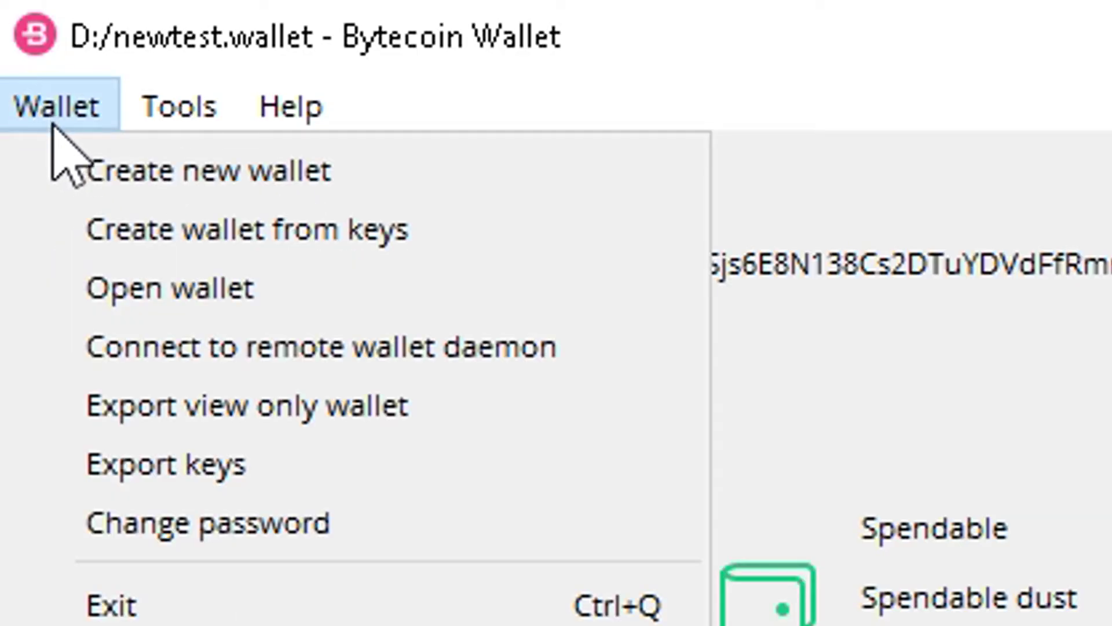
click(322, 232)
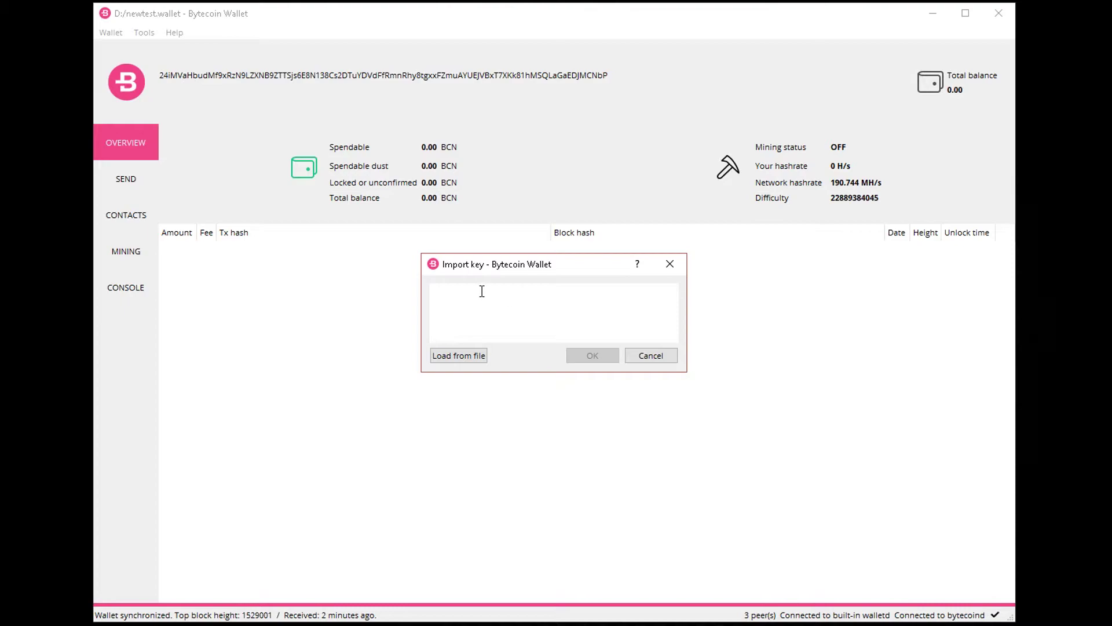
right_click(512, 291)
click(555, 373)
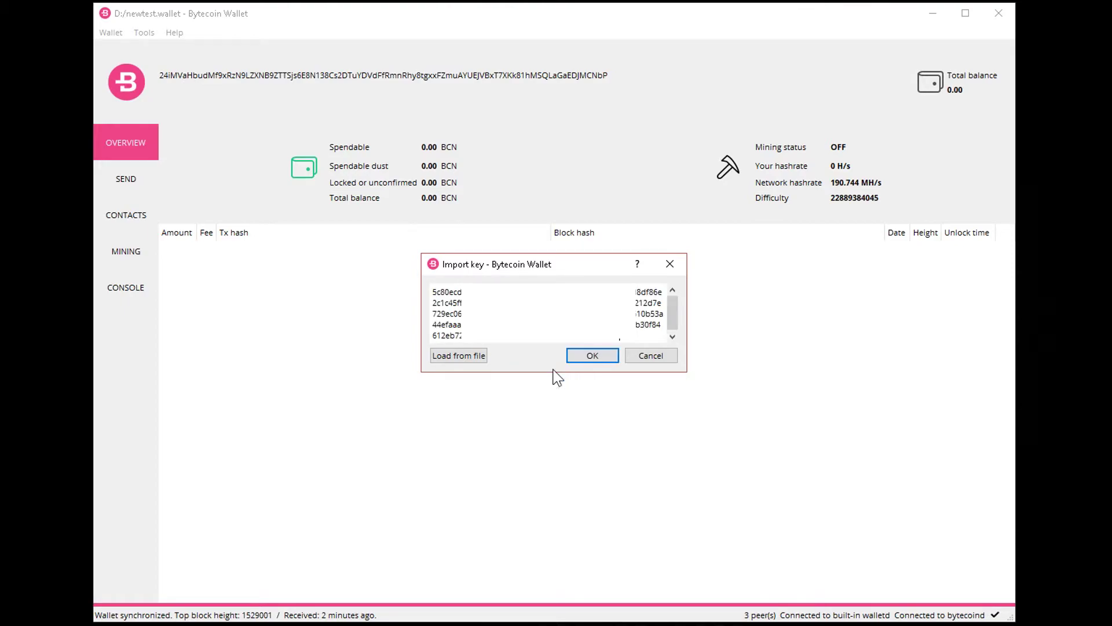